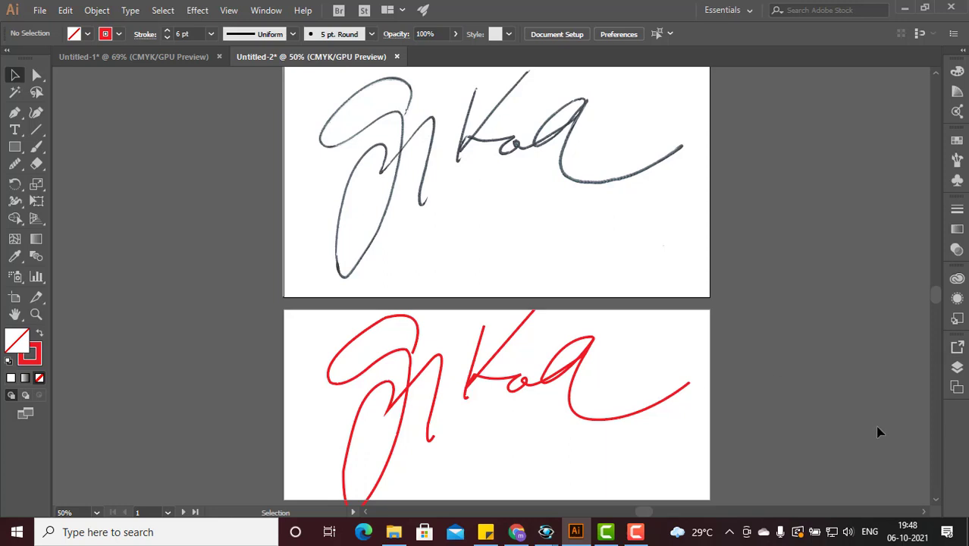
# - Examine the red traced signature's strokes up close and compare them with the scanned ink signature on the upper artboard
pyautogui.click(936, 502)
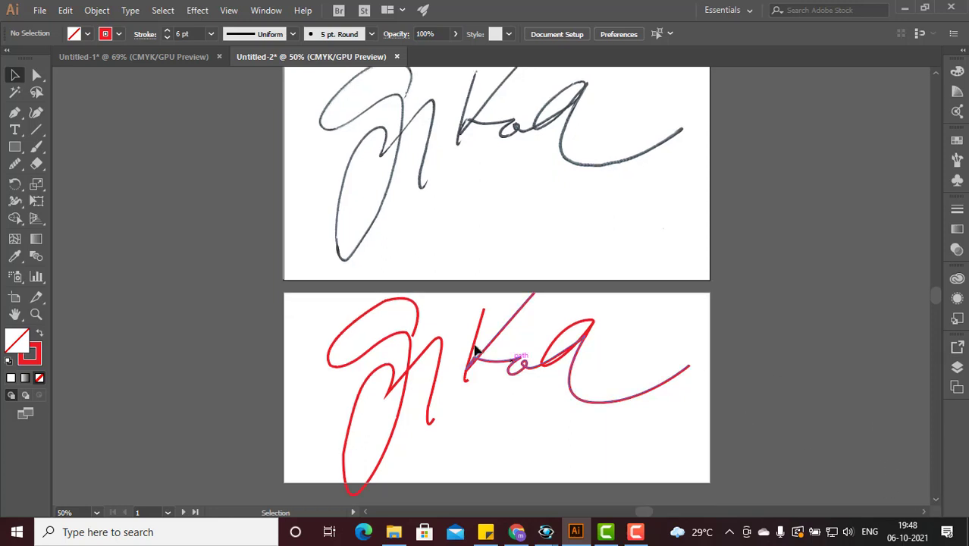
pyautogui.moveTo(318, 304)
pyautogui.mouseDown()
pyautogui.moveTo(543, 364)
pyautogui.moveTo(671, 425)
pyautogui.moveTo(700, 505)
pyautogui.moveTo(682, 442)
pyautogui.moveTo(699, 428)
pyautogui.mouseUp()
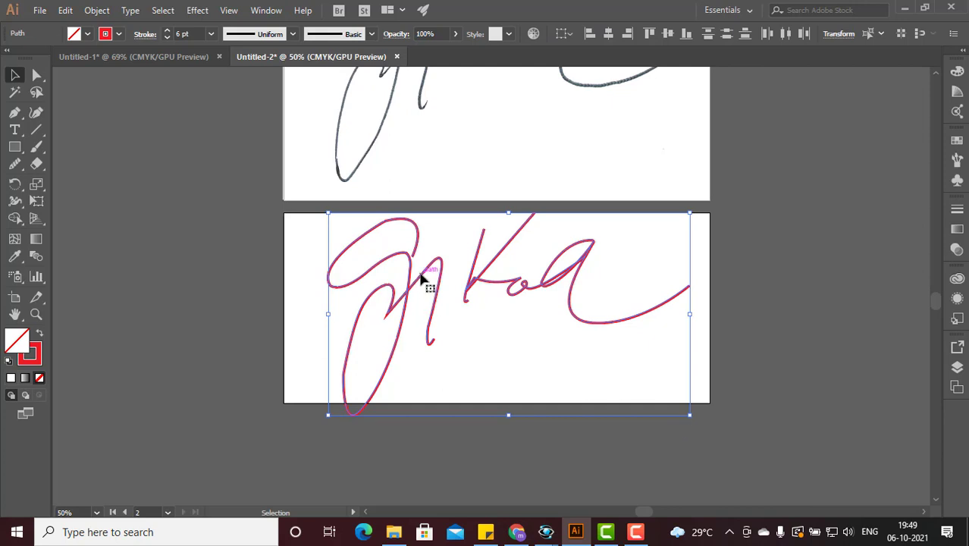
pyautogui.press('z')
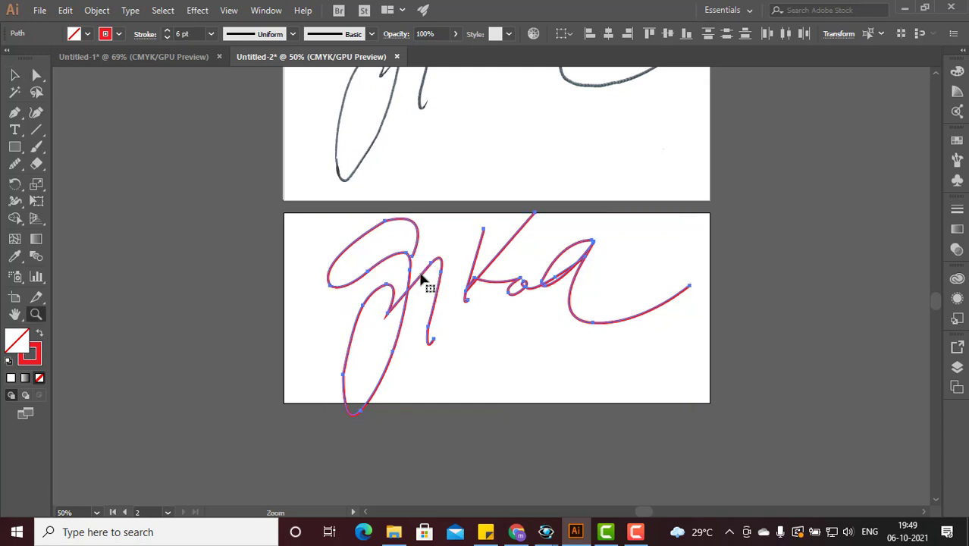
pyautogui.click(454, 268)
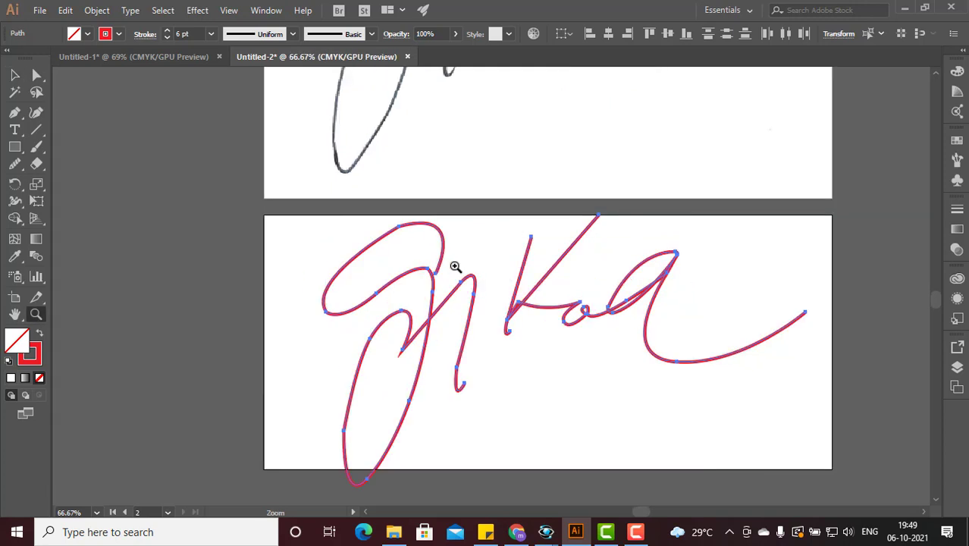
pyautogui.click(491, 285)
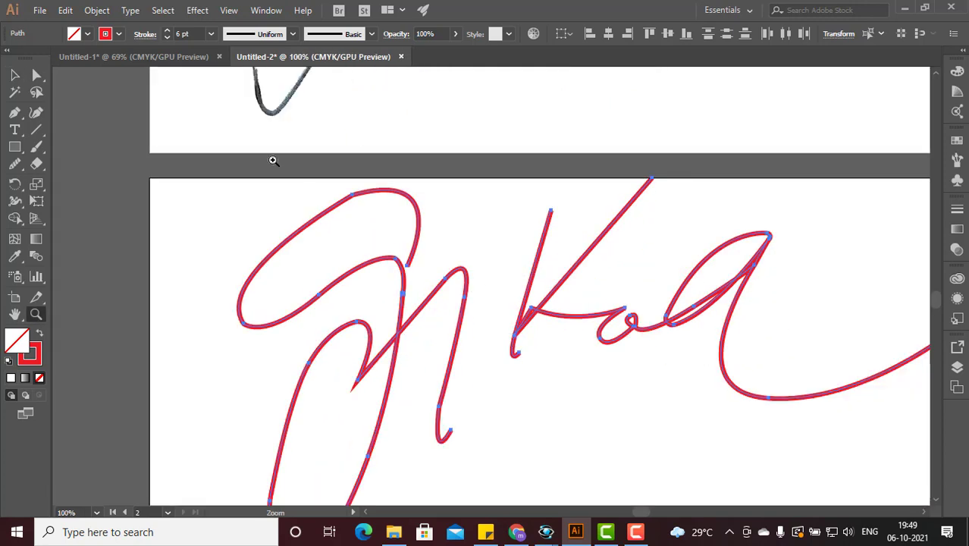
pyautogui.click(17, 76)
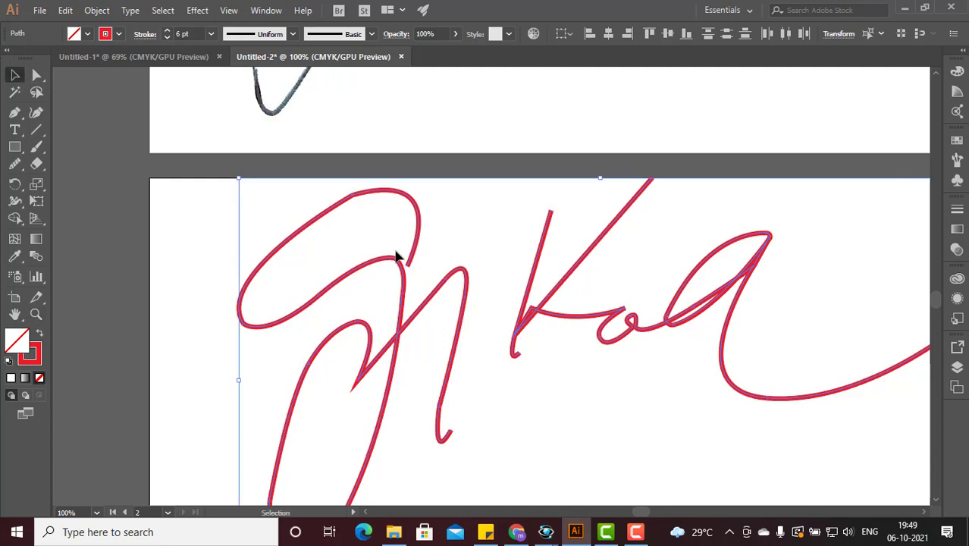
pyautogui.click(936, 502)
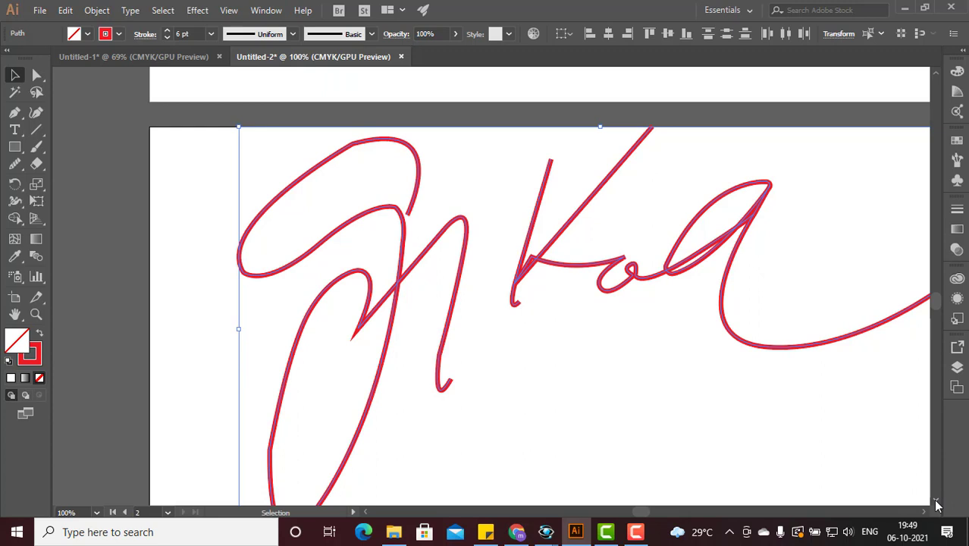
pyautogui.click(936, 502)
pyautogui.click(936, 502)
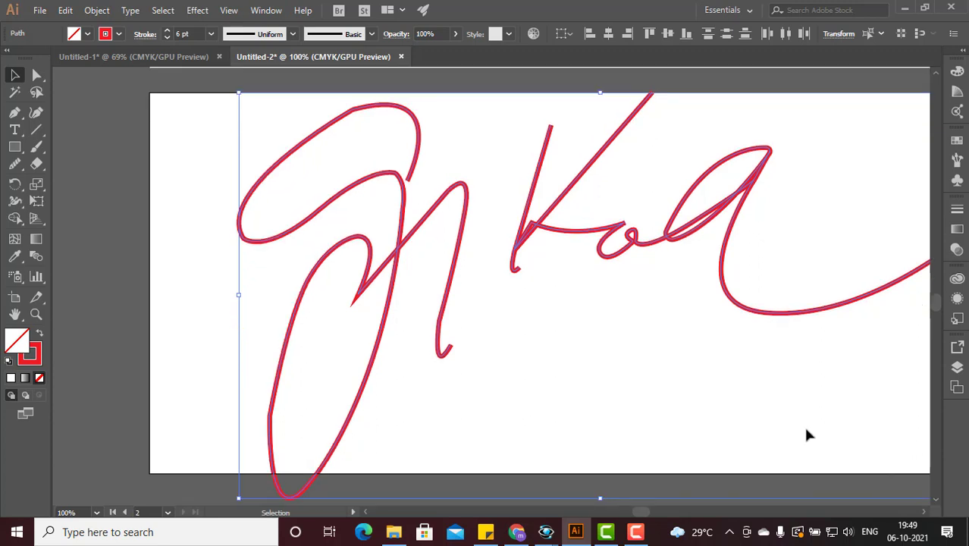
pyautogui.click(110, 208)
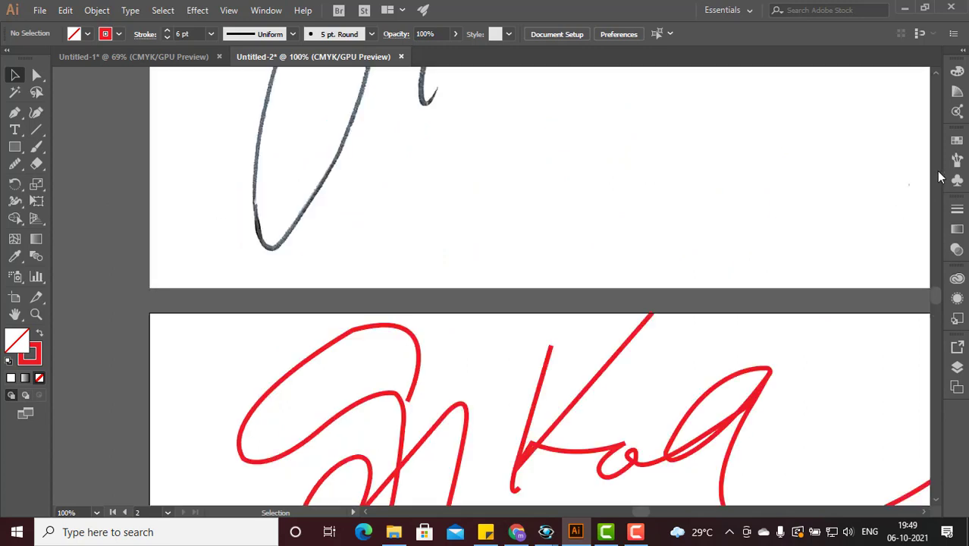
pyautogui.scroll(3, 938, 177)
pyautogui.scroll(3, 939, 176)
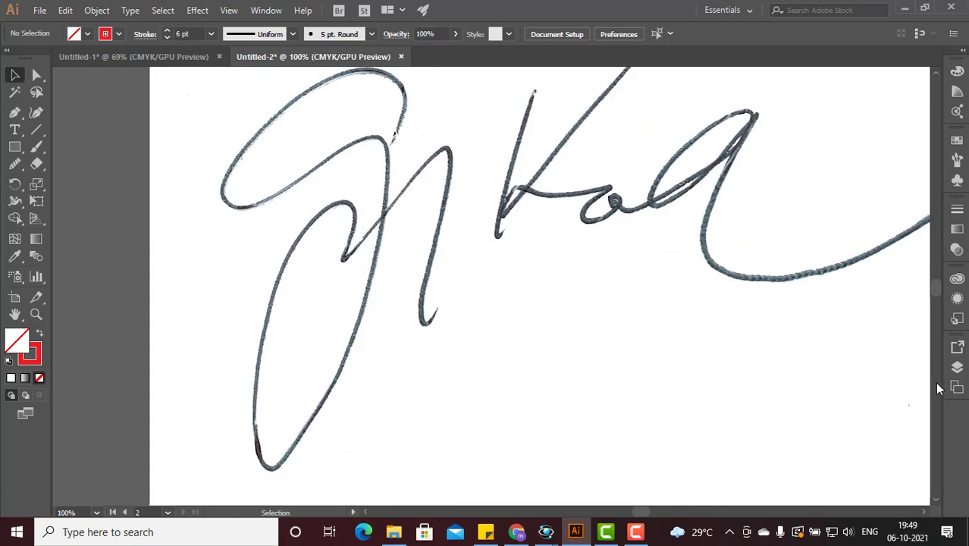
pyautogui.scroll(-5, 935, 387)
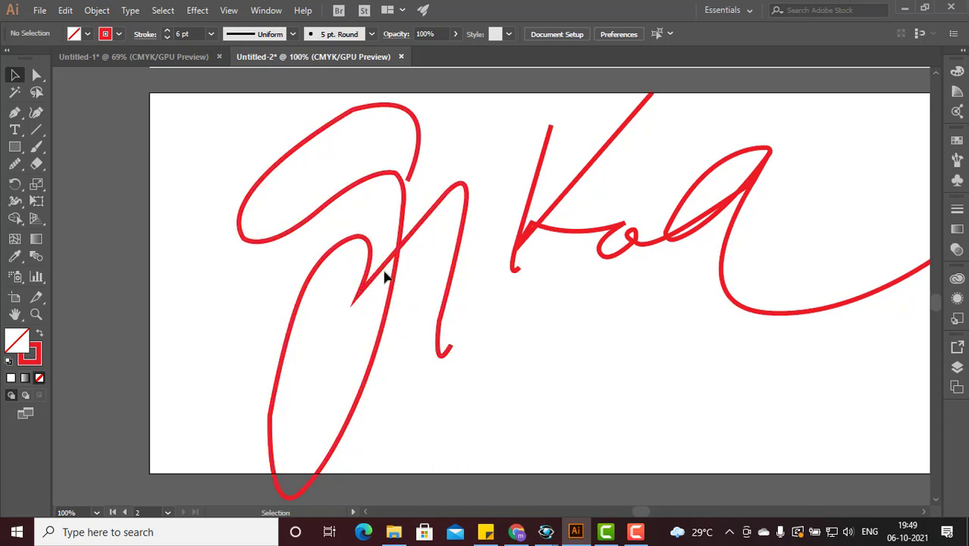
# - Give the traced signature's large initial path a Round Join corner style and deselect it
pyautogui.click(310, 220)
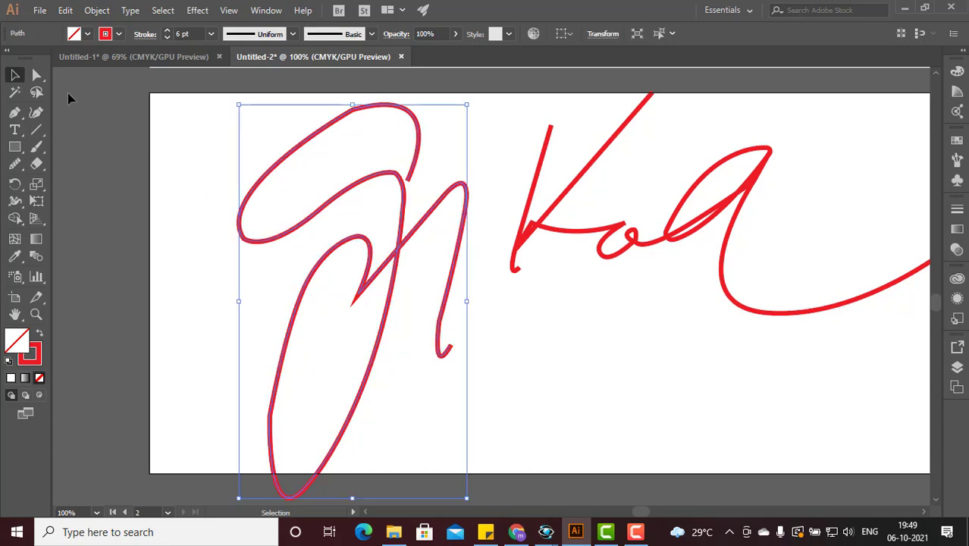
pyautogui.click(145, 40)
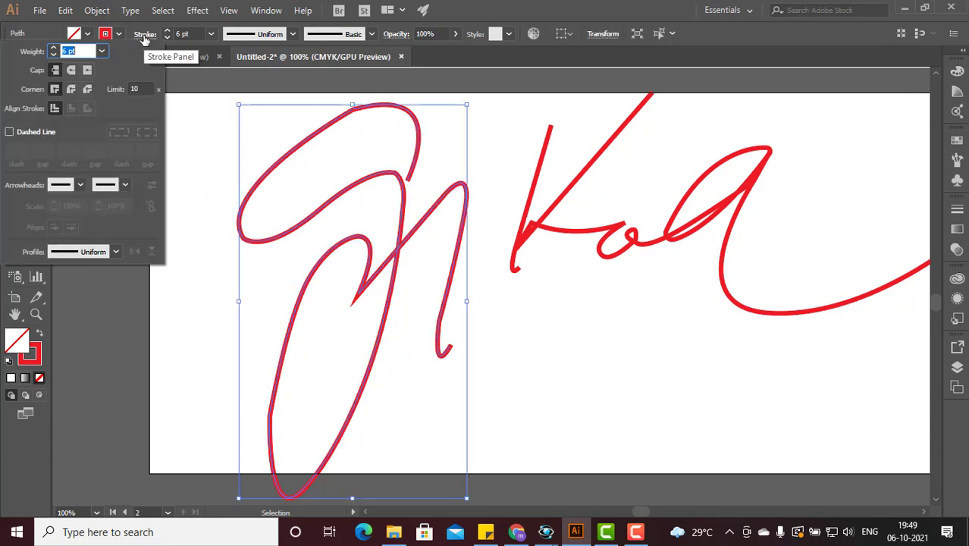
pyautogui.click(73, 89)
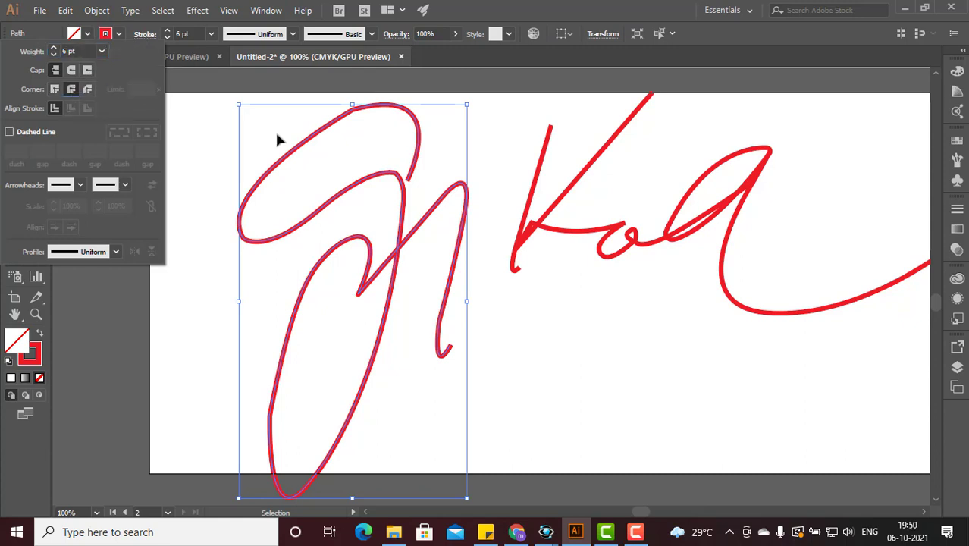
pyautogui.click(605, 311)
# - Activate the Smooth tool for the kinked lower loop of the signature's large initial
pyautogui.scroll(4, 939, 201)
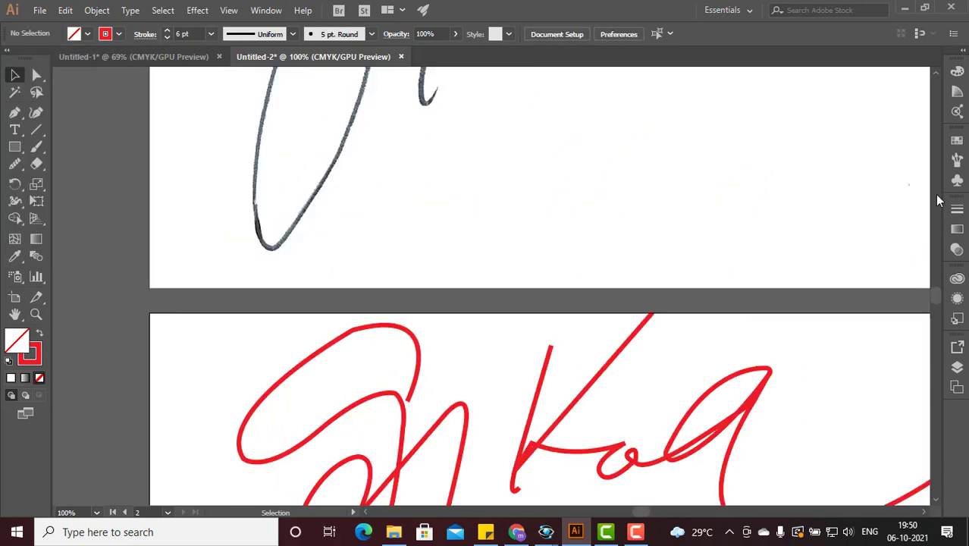
pyautogui.scroll(3, 939, 201)
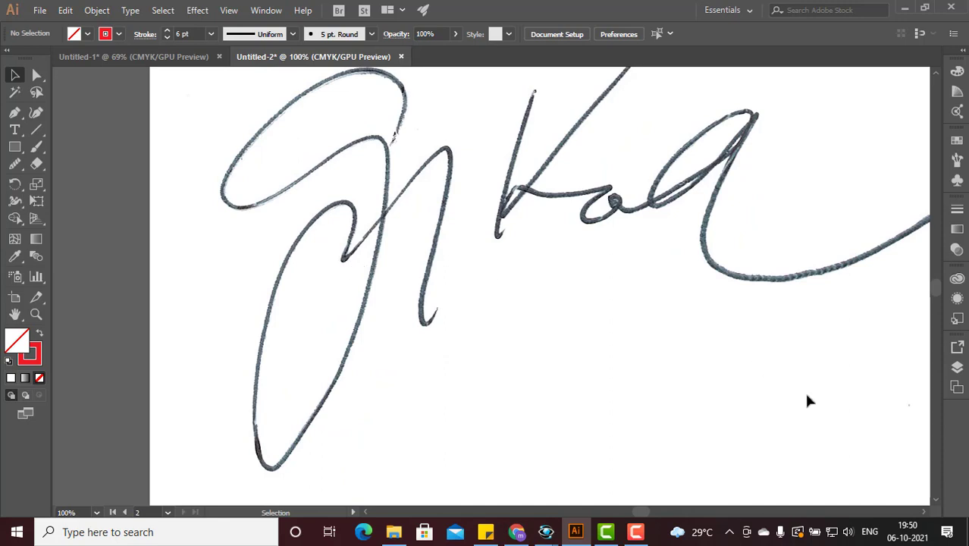
pyautogui.scroll(-3, 939, 438)
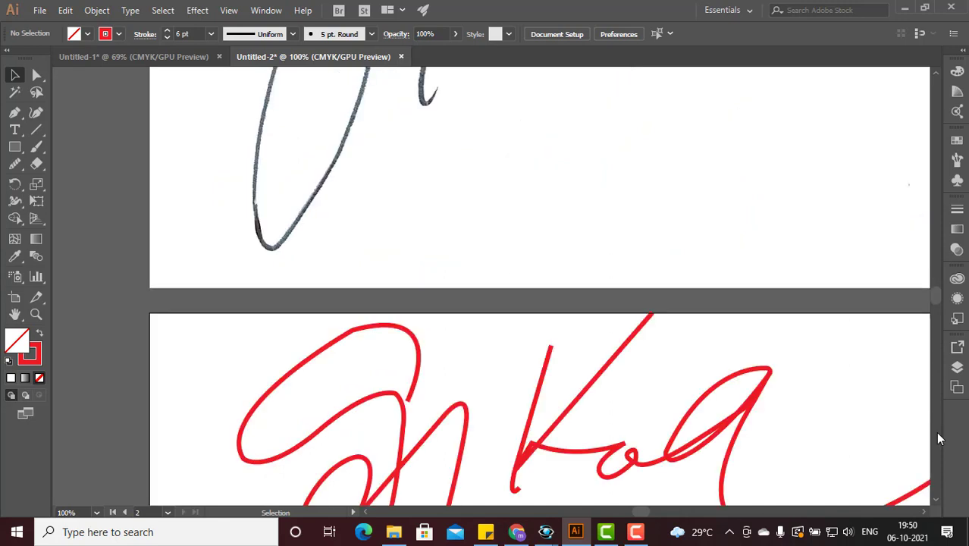
pyautogui.scroll(-3, 939, 438)
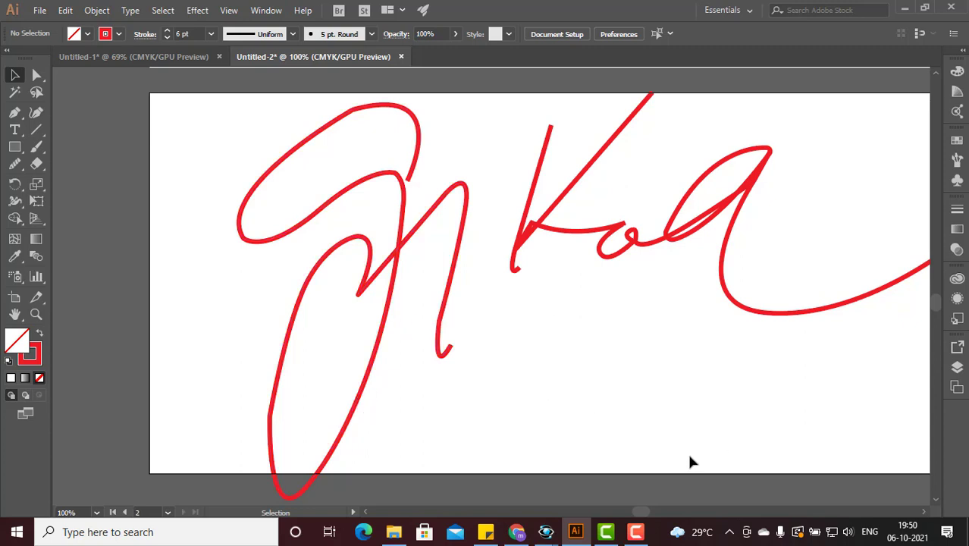
pyautogui.press('z')
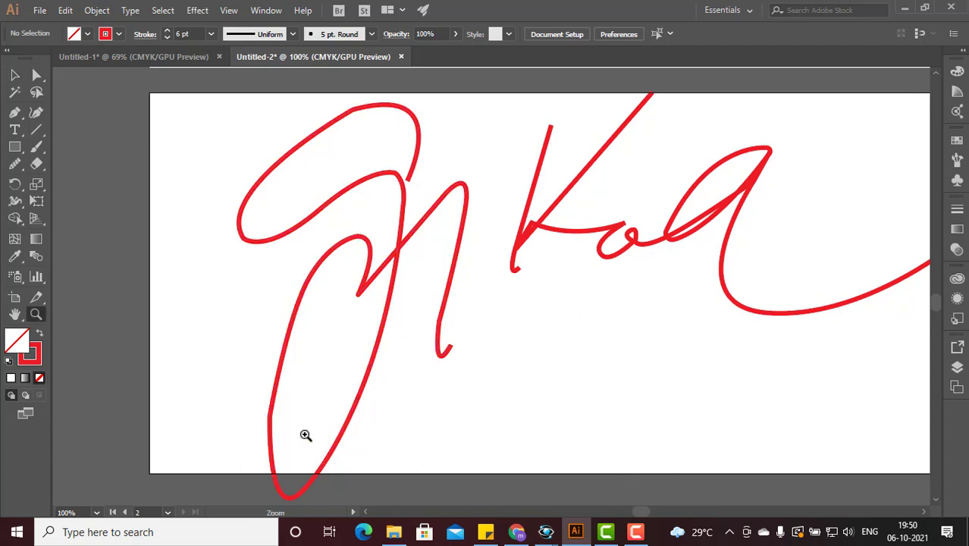
pyautogui.click(361, 317)
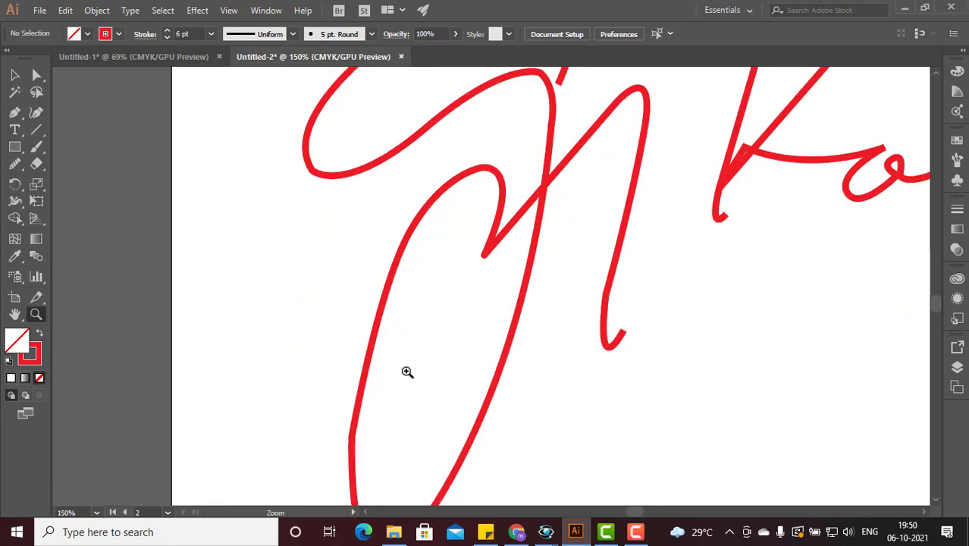
pyautogui.click(404, 443)
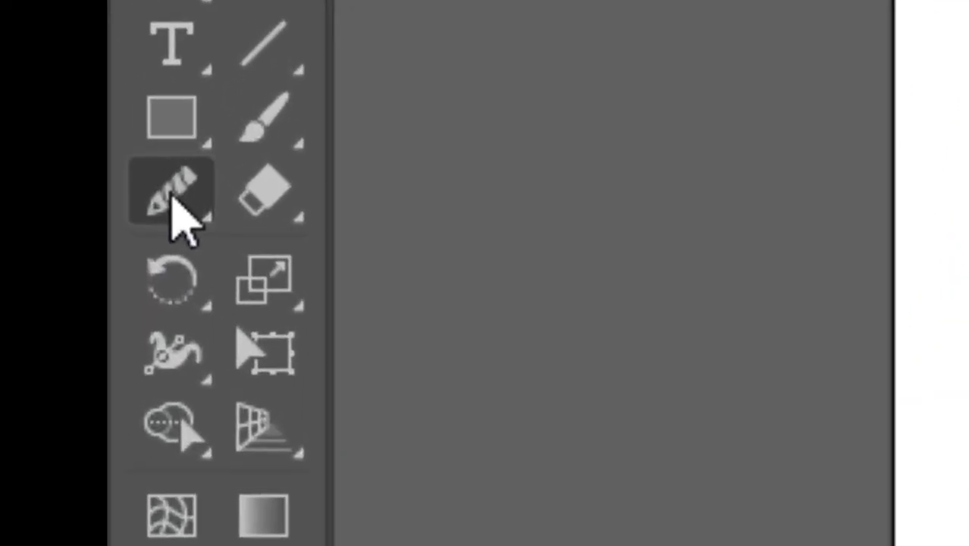
pyautogui.click(173, 199)
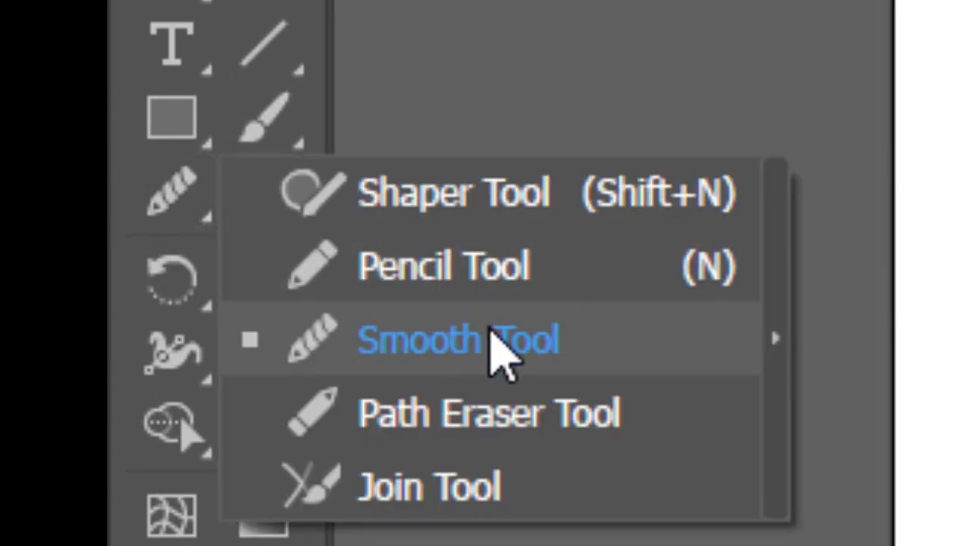
pyautogui.click(455, 343)
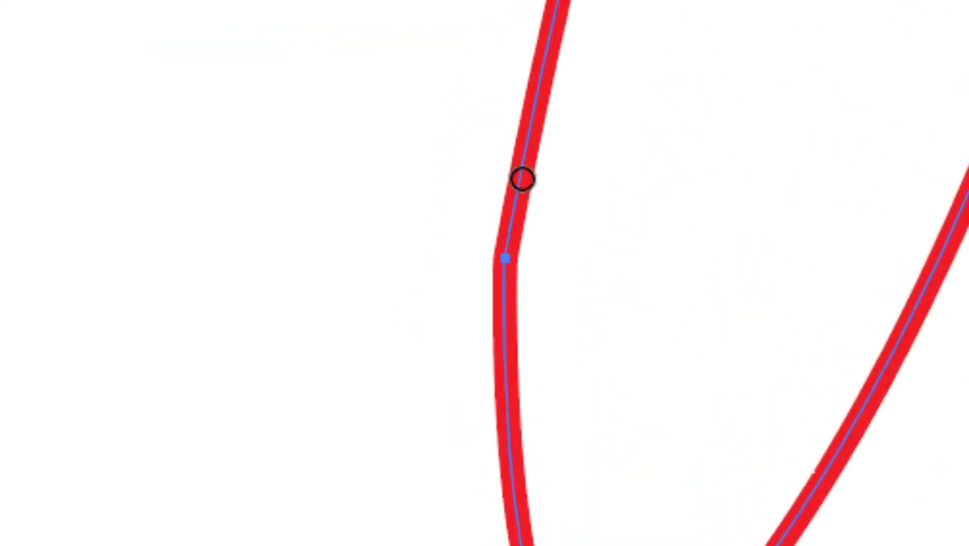
pyautogui.moveTo(525, 247)
pyautogui.mouseDown()
pyautogui.moveTo(531, 334)
pyautogui.moveTo(529, 245)
pyautogui.mouseUp()
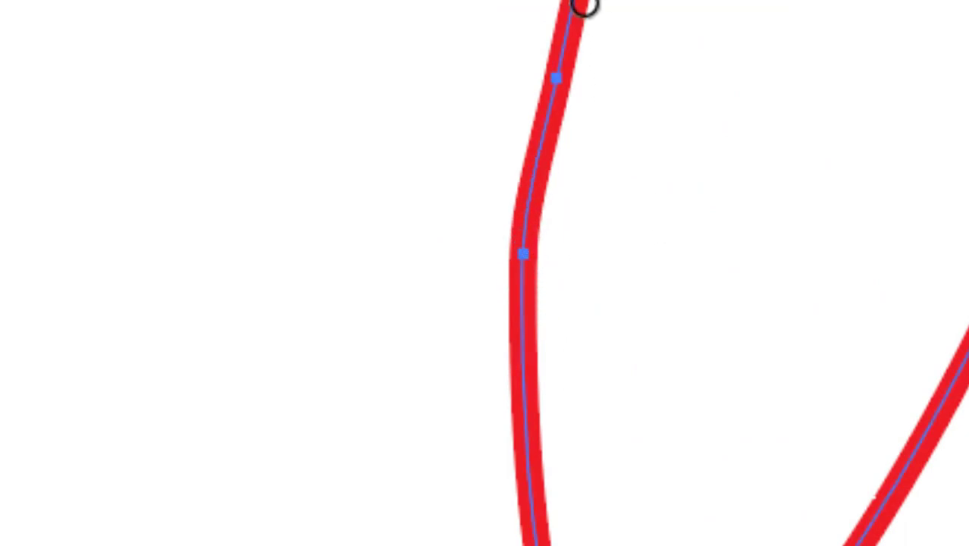
pyautogui.press('v')
pyautogui.hotkey('ctrl', 'z')
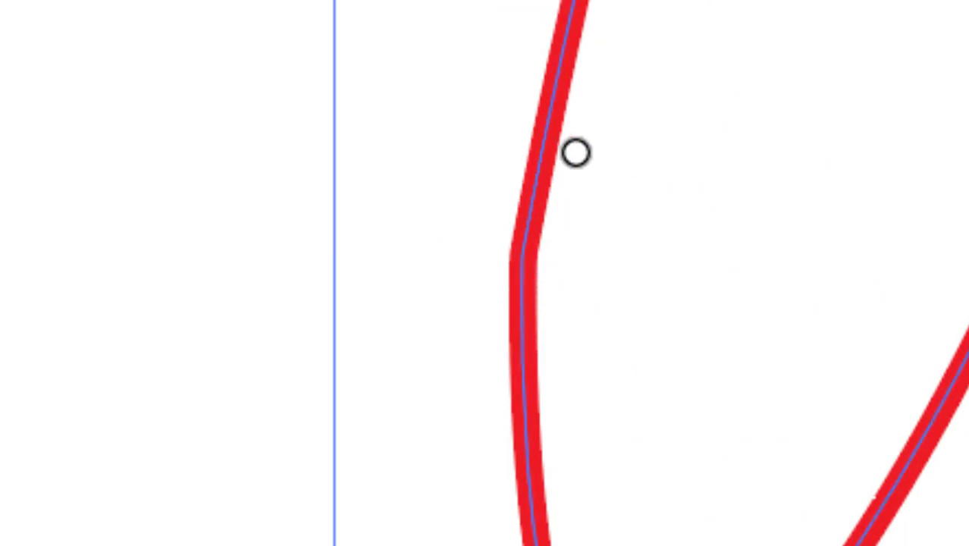
# - Smooth the kinks on the outer side of the initial's lower loop and along its uppermost arc
pyautogui.moveTo(534, 200)
pyautogui.mouseDown()
pyautogui.moveTo(525, 299)
pyautogui.moveTo(539, 377)
pyautogui.mouseUp()
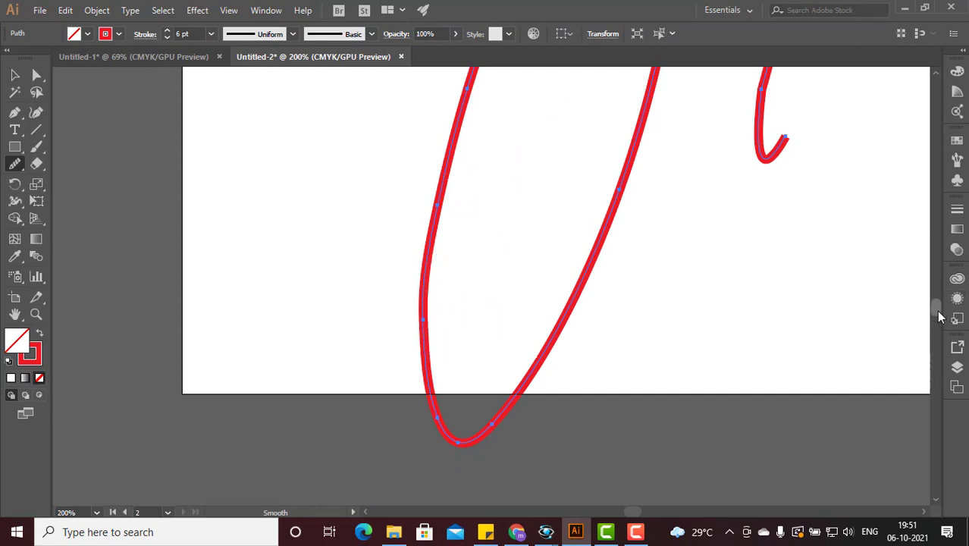
pyautogui.moveTo(939, 317); pyautogui.dragTo(936, 301)
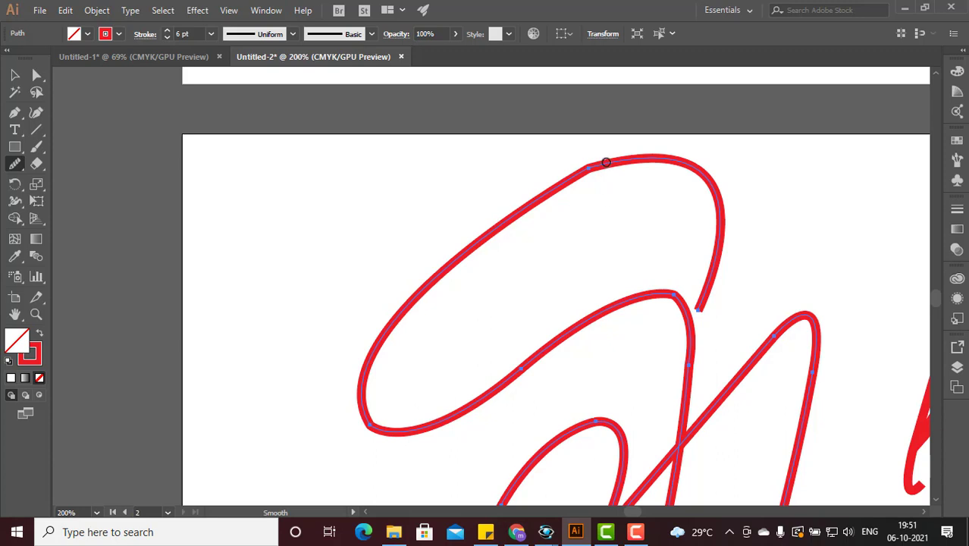
pyautogui.moveTo(576, 169); pyautogui.dragTo(595, 169)
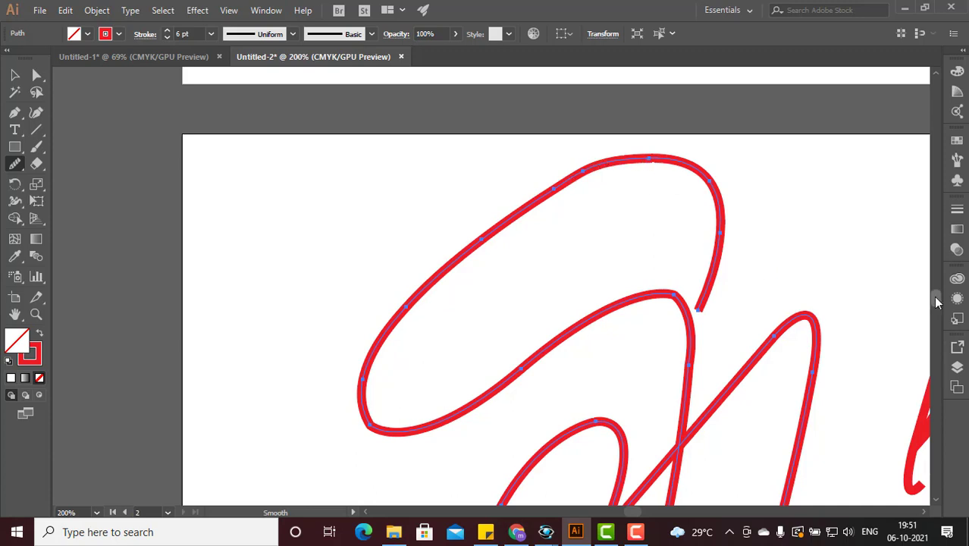
# - Smooth the corner where the initial's middle curve bends into the long downward stroke
pyautogui.moveTo(934, 295)
pyautogui.mouseDown()
pyautogui.moveTo(939, 310)
pyautogui.moveTo(937, 300)
pyautogui.mouseUp()
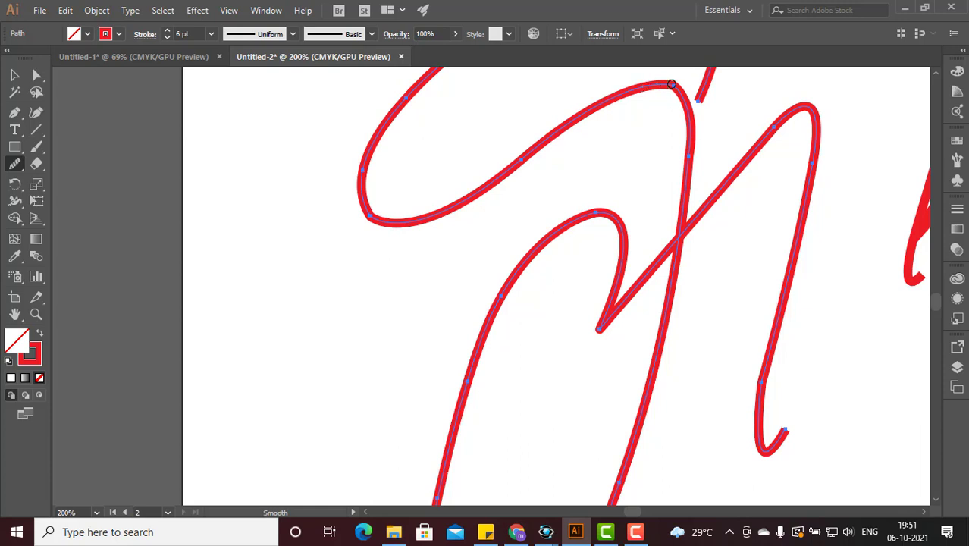
pyautogui.moveTo(672, 83); pyautogui.dragTo(695, 97)
pyautogui.moveTo(690, 138); pyautogui.dragTo(692, 168)
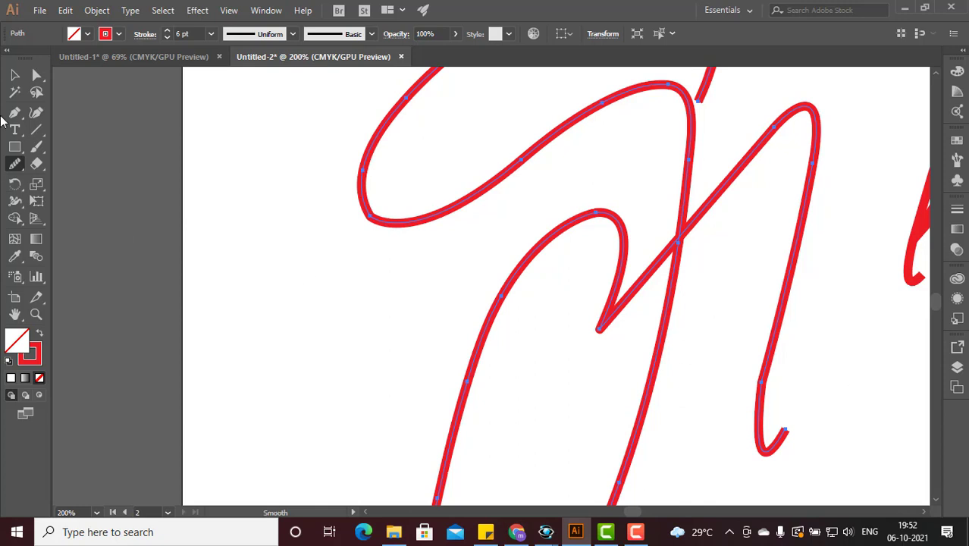
# - Smooth the kink just above the hooked end of the initial's last downstroke and deselect the path
pyautogui.click(15, 77)
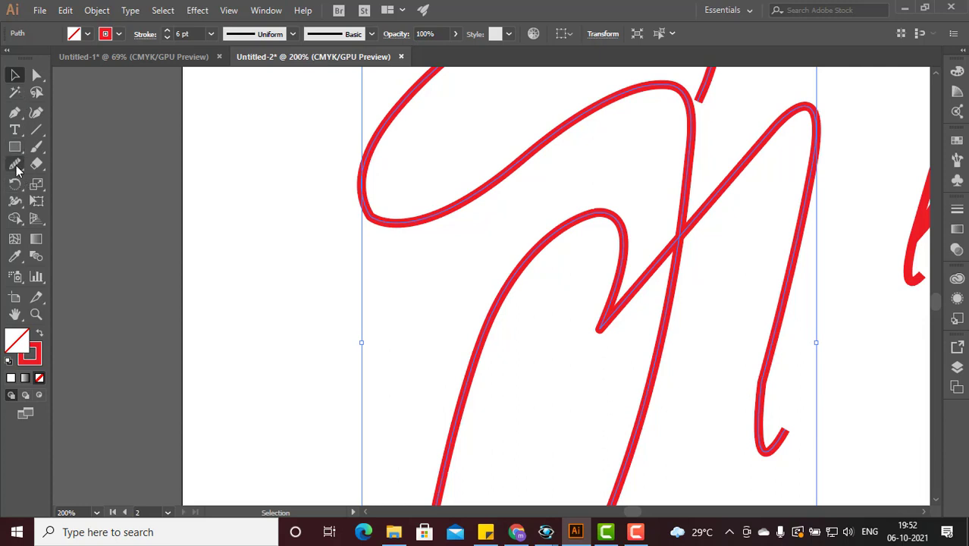
pyautogui.click(15, 165)
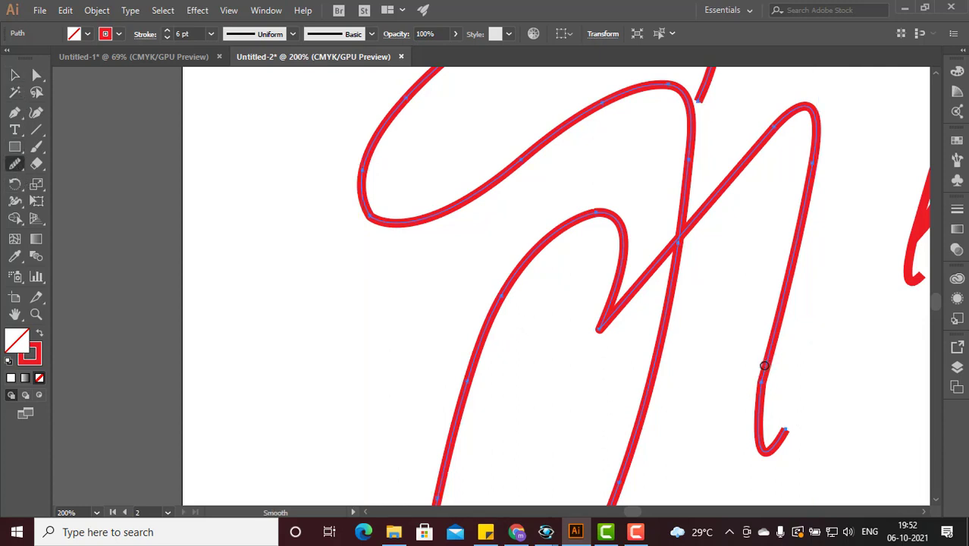
pyautogui.moveTo(765, 366); pyautogui.dragTo(764, 394)
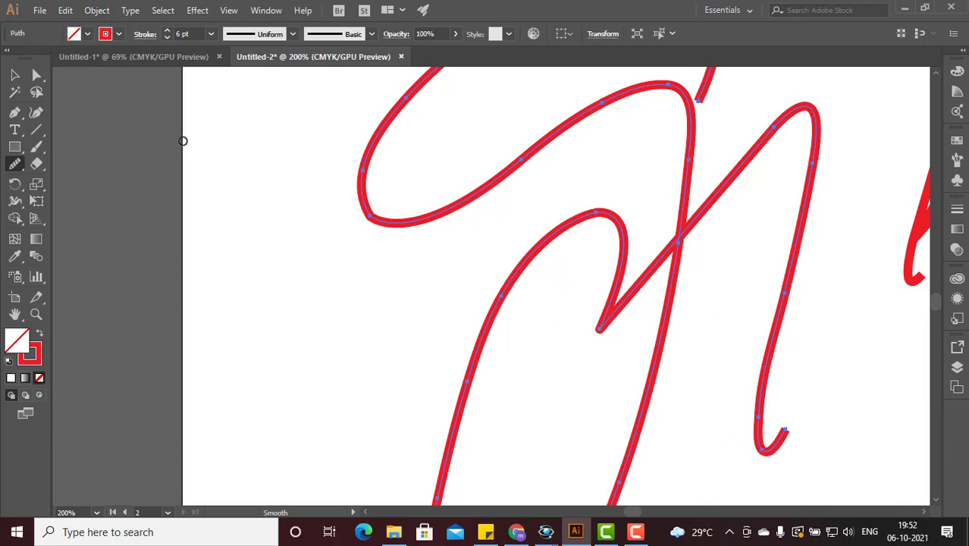
pyautogui.click(14, 75)
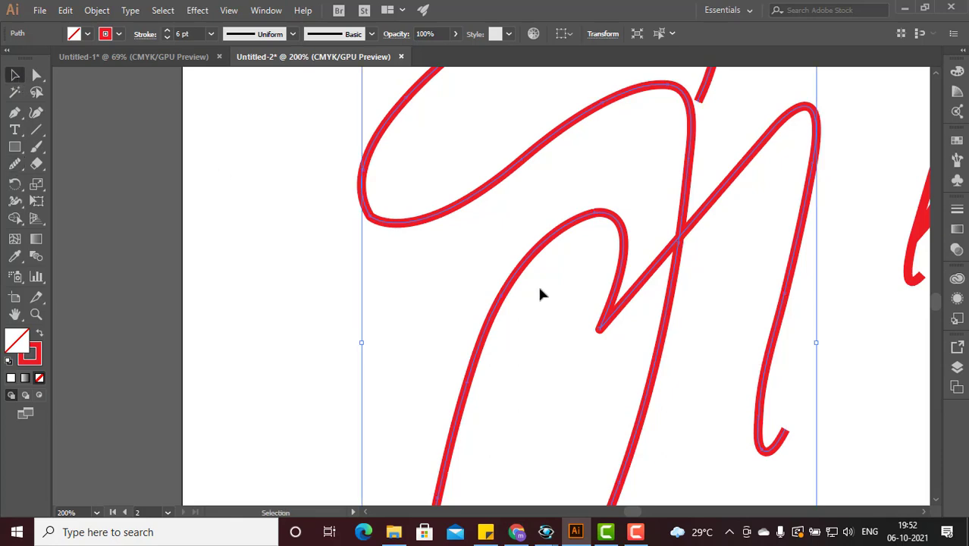
pyautogui.click(847, 421)
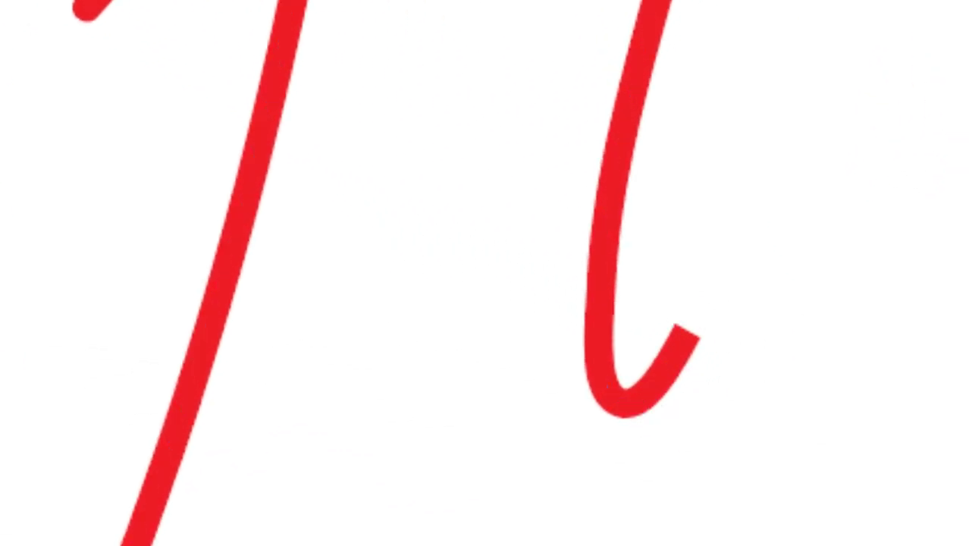
# - Compare the hooked end of the large initial with the scan, then apply a Round Cap to the initial's stroke and deselect it
pyautogui.click(937, 147)
pyautogui.click(937, 148)
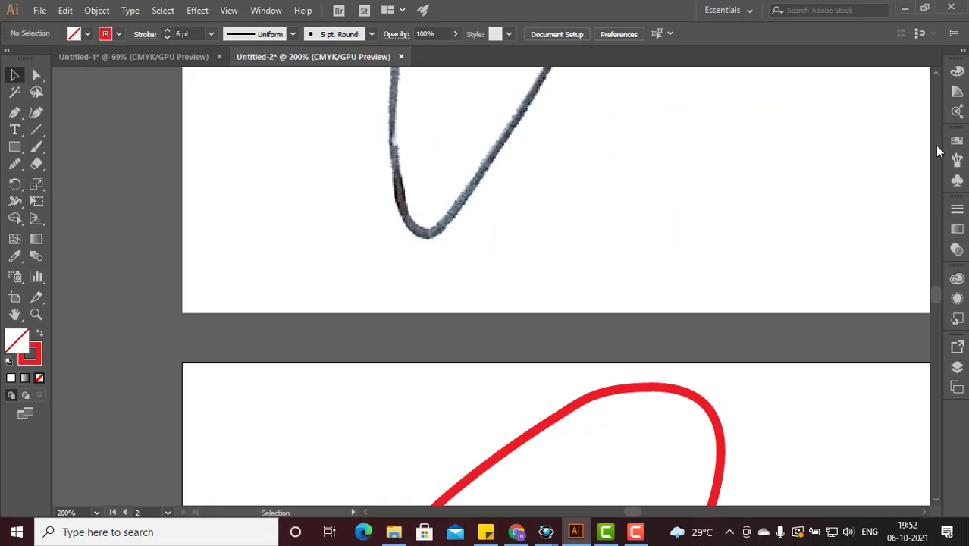
pyautogui.click(937, 148)
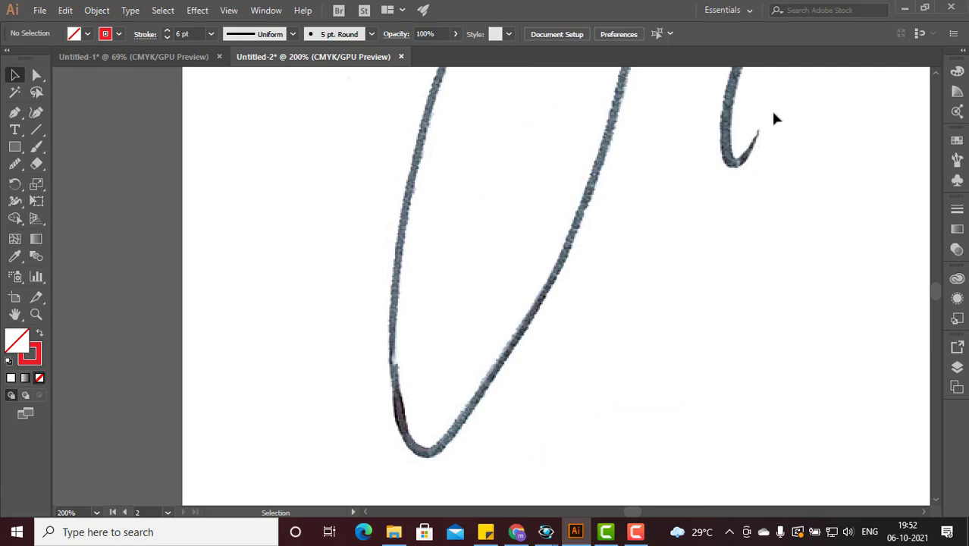
pyautogui.click(936, 408)
pyautogui.click(935, 408)
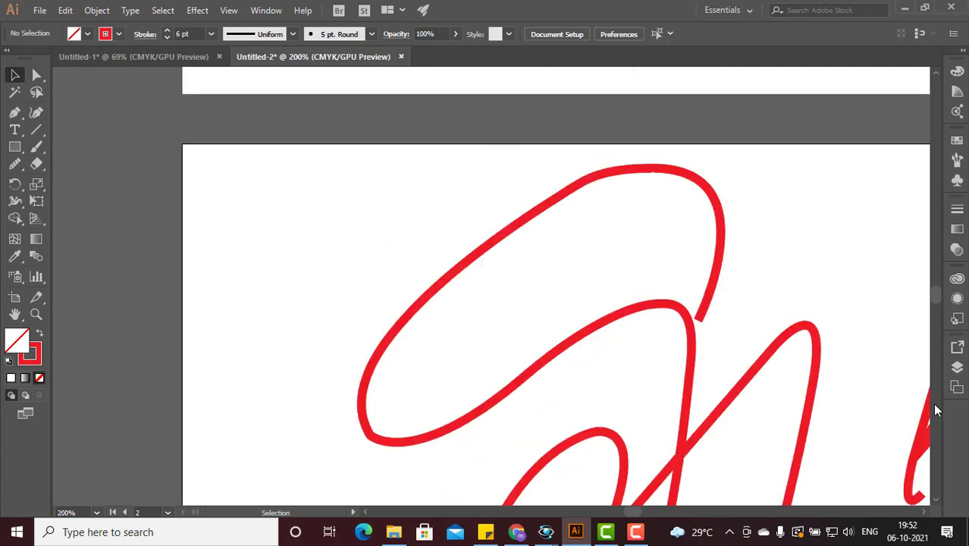
pyautogui.click(936, 408)
pyautogui.click(935, 408)
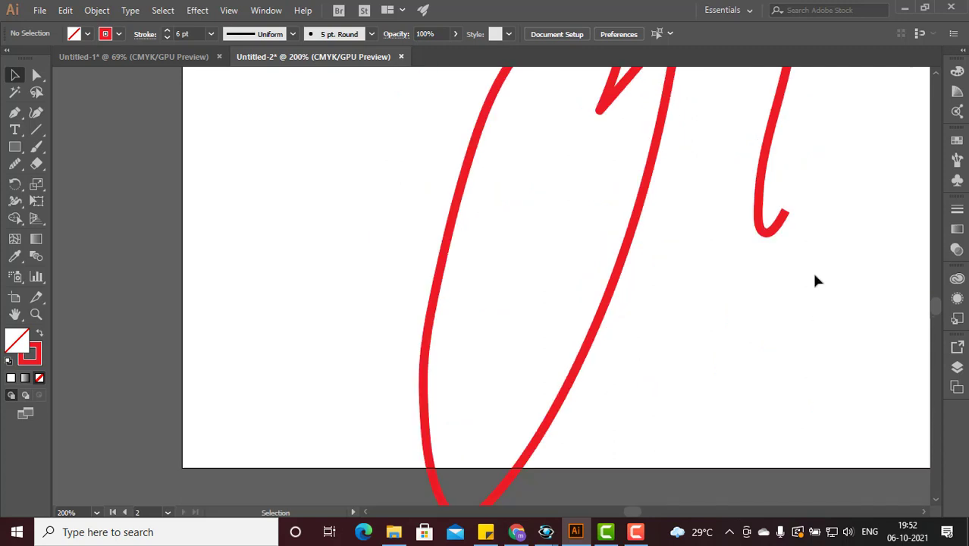
pyautogui.click(784, 222)
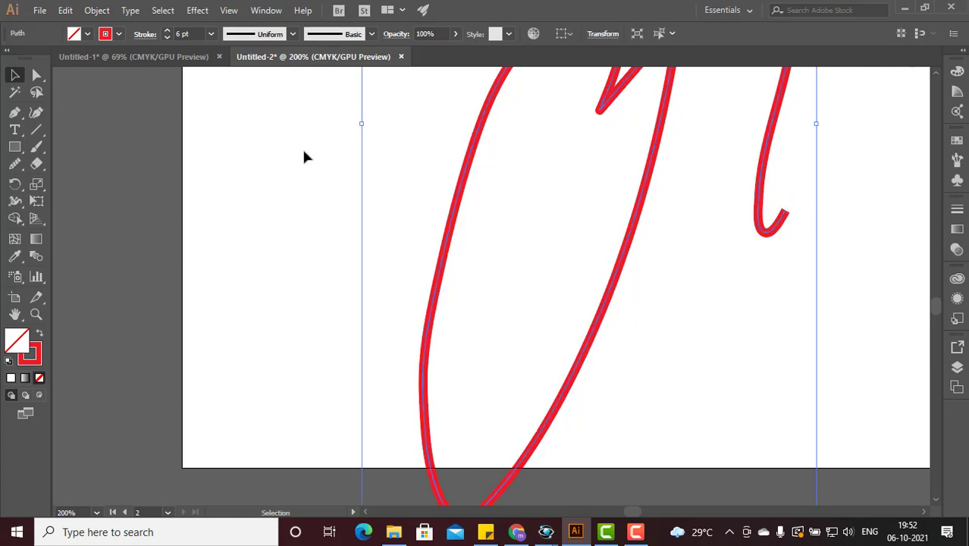
pyautogui.click(145, 36)
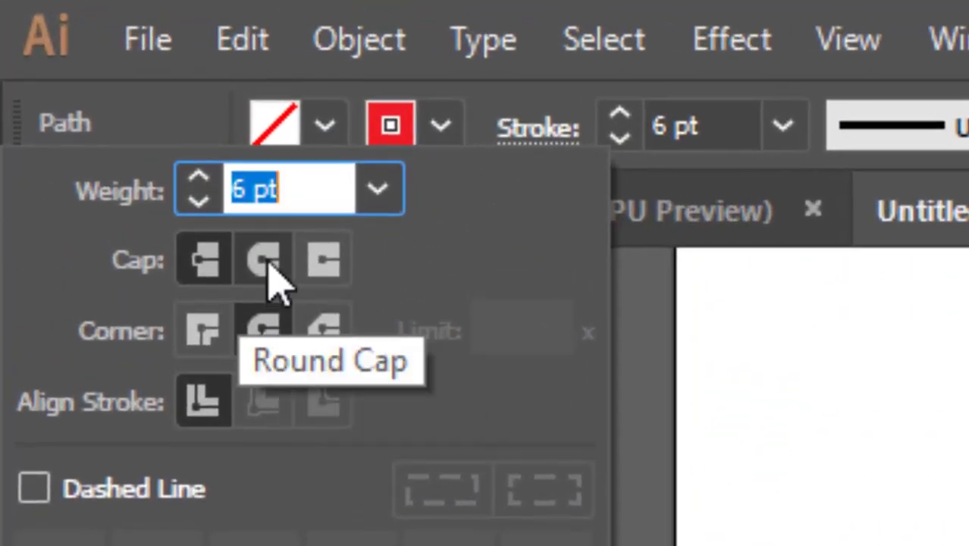
pyautogui.click(267, 262)
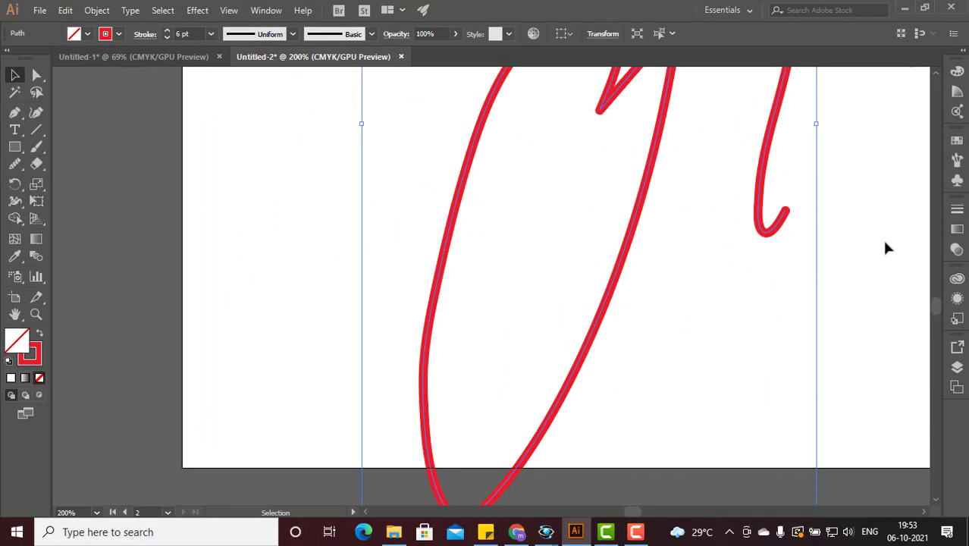
pyautogui.click(888, 248)
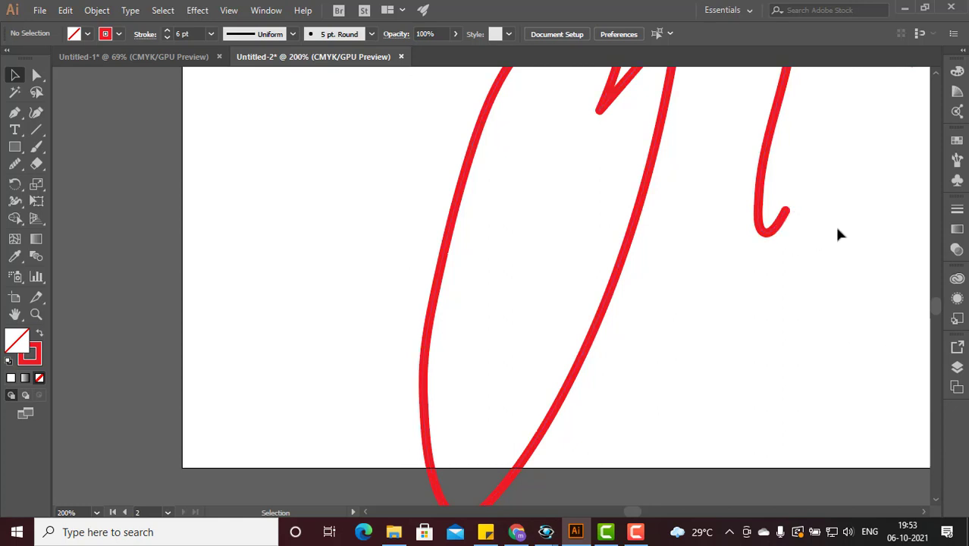
# - Smooth the sharp corner where the large initial's upper loop turns back into its middle curve, and deselect the path
pyautogui.moveTo(937, 310); pyautogui.dragTo(937, 303)
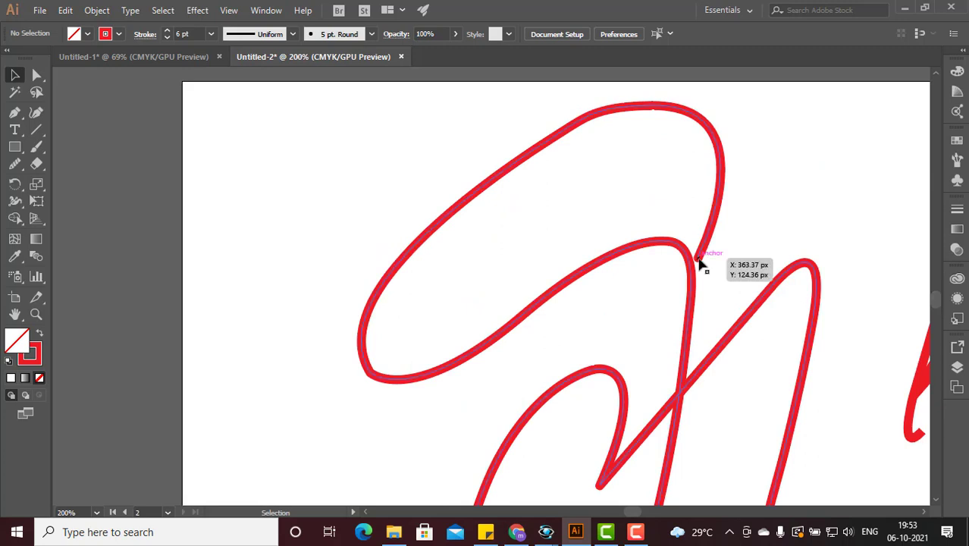
pyautogui.click(374, 378)
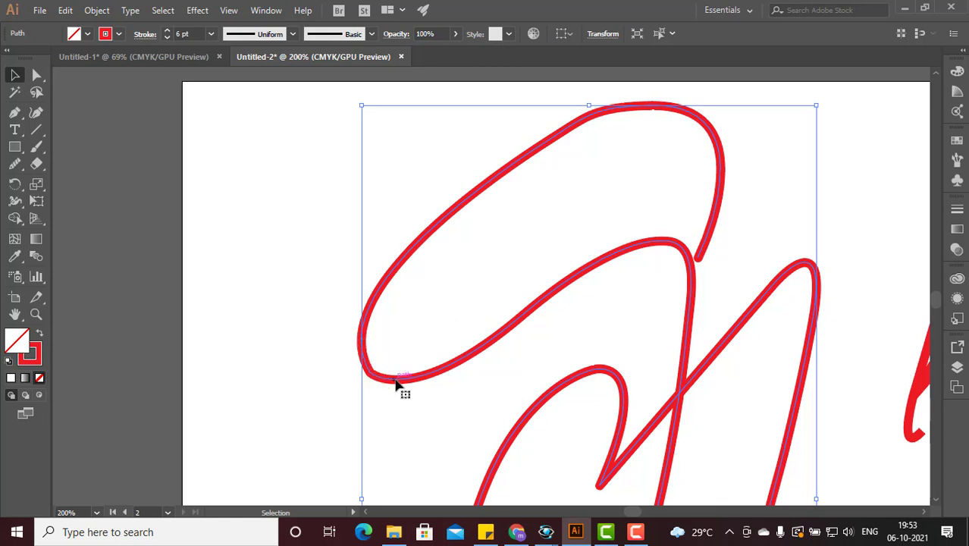
pyautogui.click(15, 164)
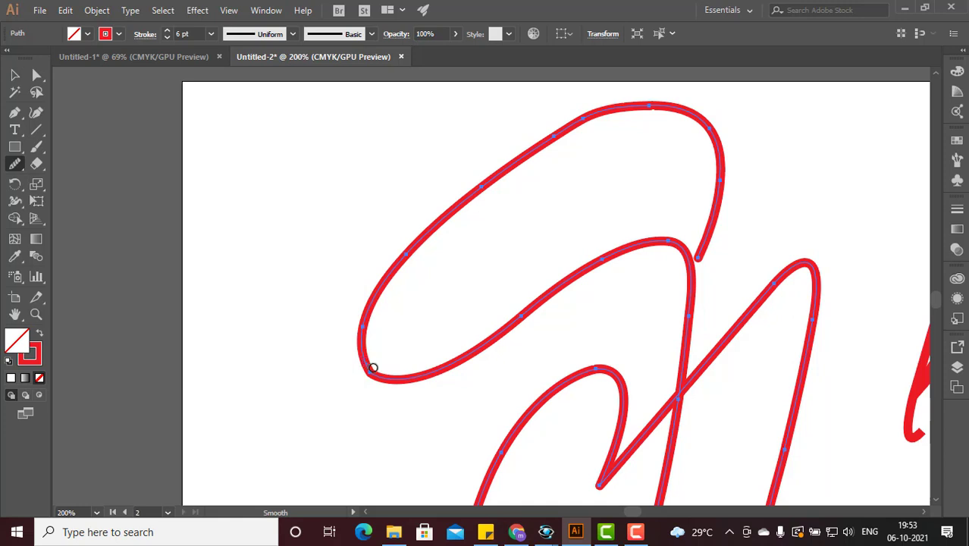
pyautogui.moveTo(373, 368); pyautogui.dragTo(385, 375)
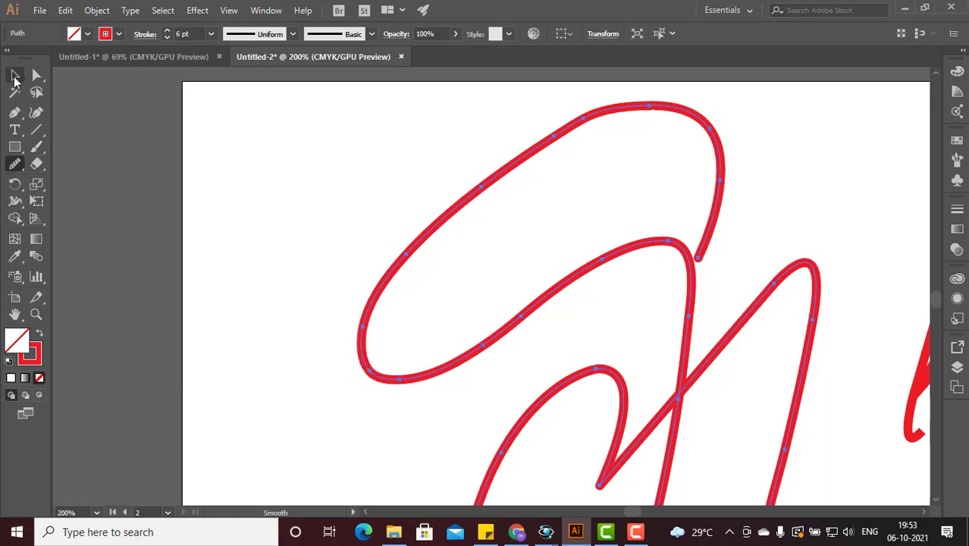
pyautogui.click(14, 76)
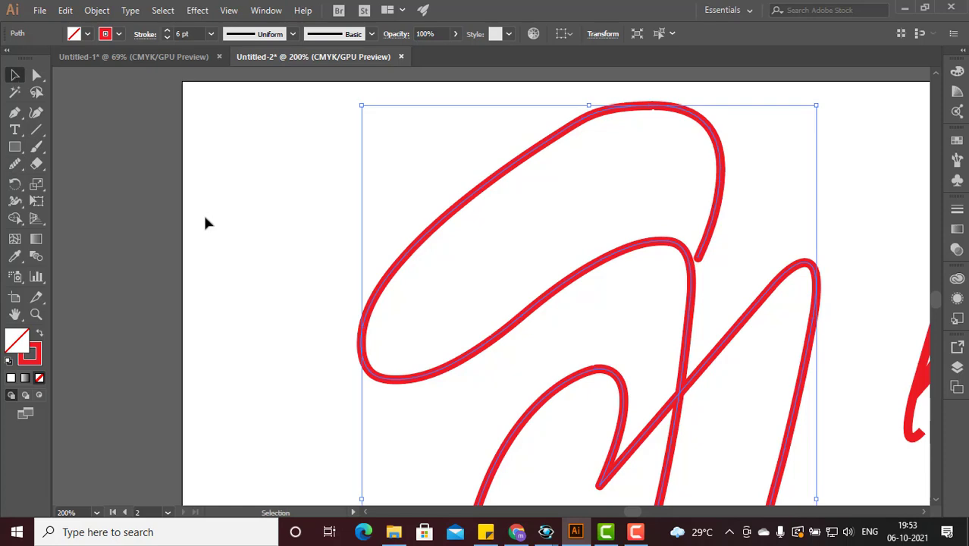
pyautogui.click(154, 205)
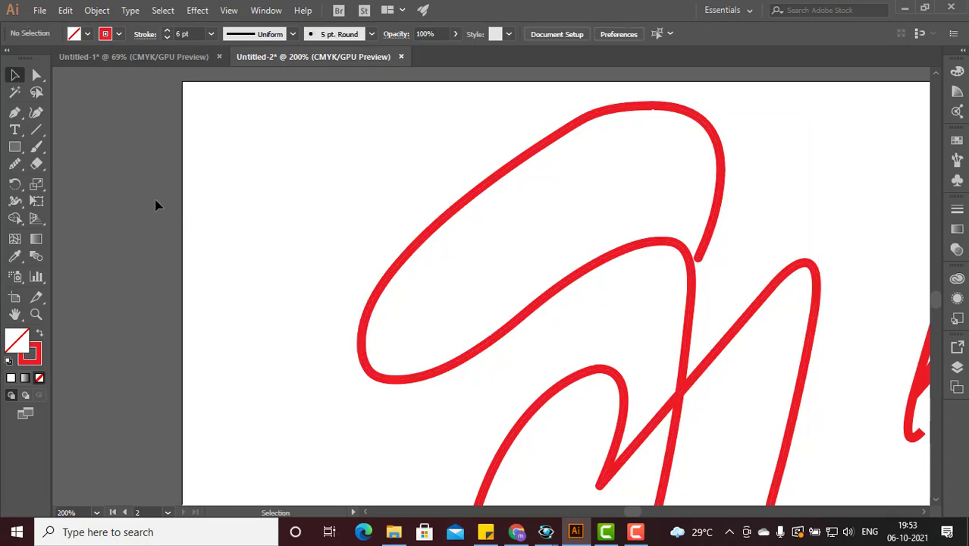
# - Review the stroke's cap and corner options, and compare the whole red tracing with the scanned signature
pyautogui.click(145, 35)
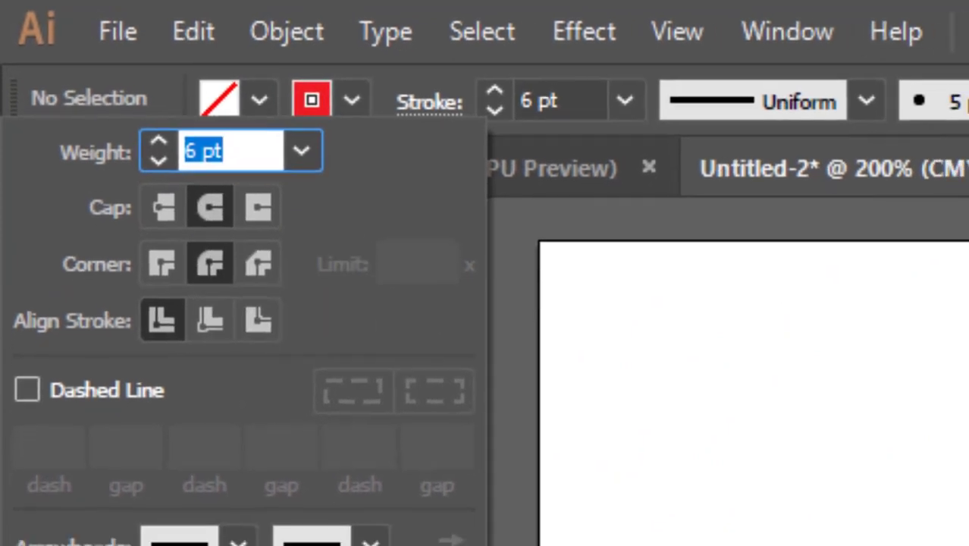
pyautogui.click(211, 489)
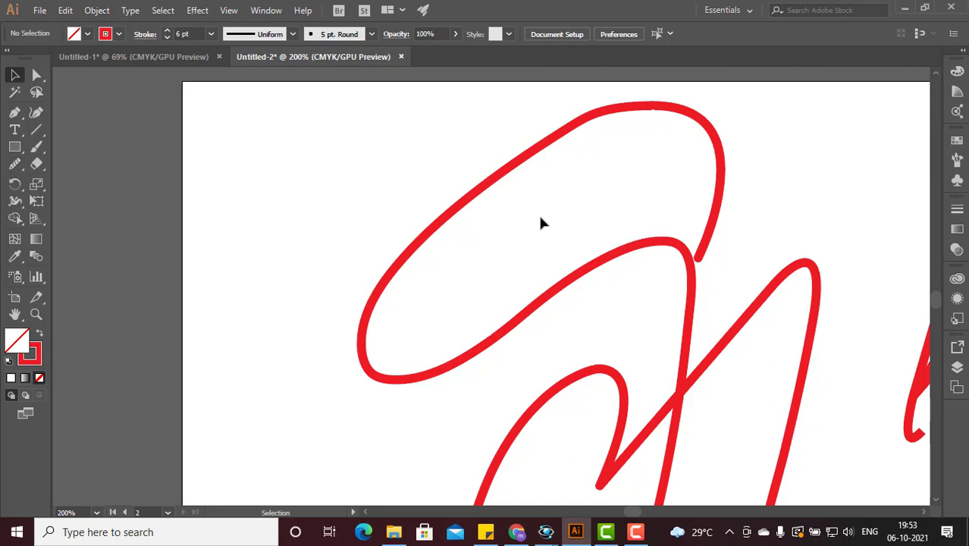
pyautogui.press('z')
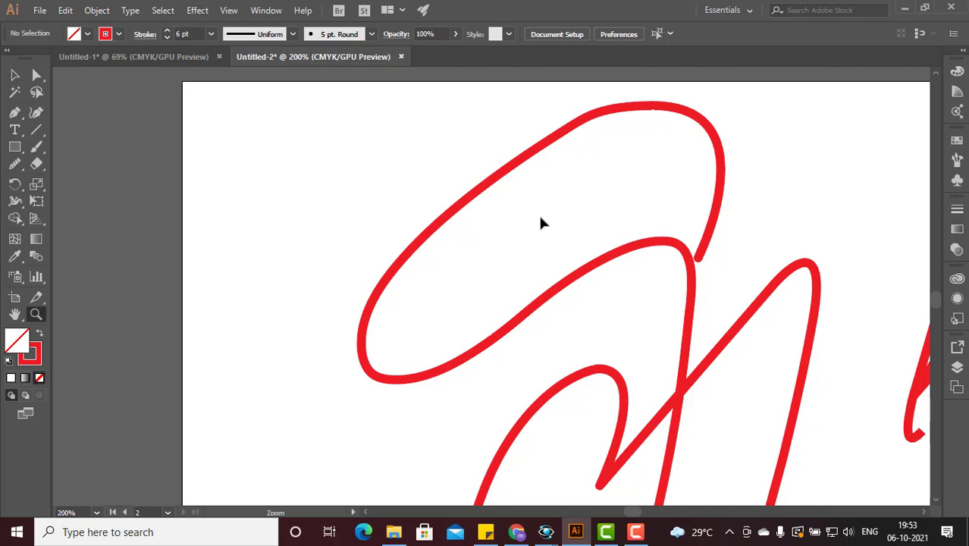
pyautogui.keyDown('alt'); pyautogui.click(541, 220); pyautogui.keyUp('alt')
pyautogui.keyDown('alt'); pyautogui.click(540, 219); pyautogui.keyUp('alt')
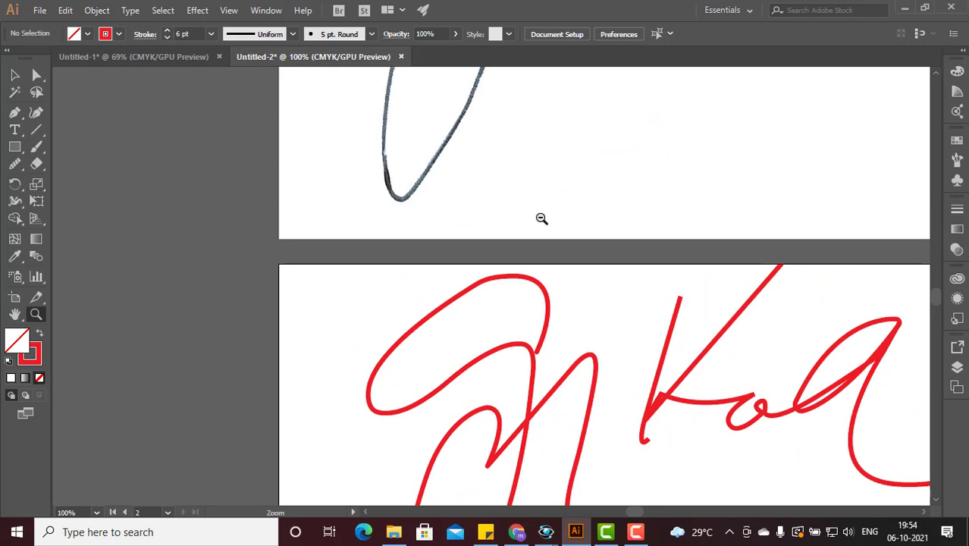
pyautogui.keyDown('alt'); pyautogui.click(578, 281); pyautogui.keyUp('alt')
pyautogui.keyDown('alt'); pyautogui.click(578, 282); pyautogui.keyUp('alt')
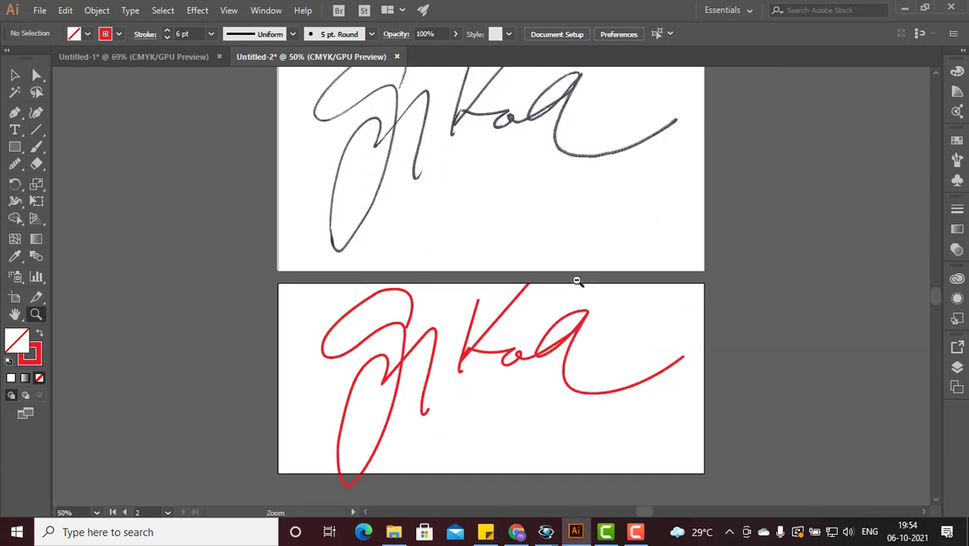